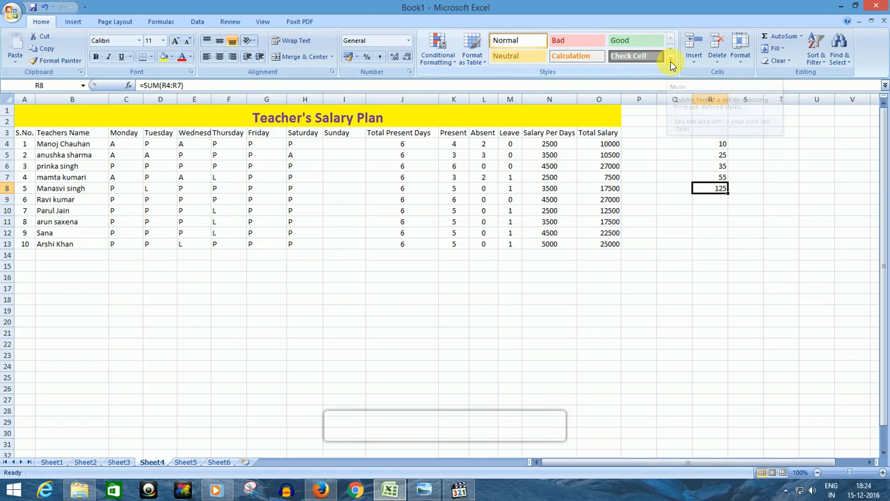
- Restore the workbook window to a smaller size and maximize it again
{"action": "key", "text": "super+Down"}
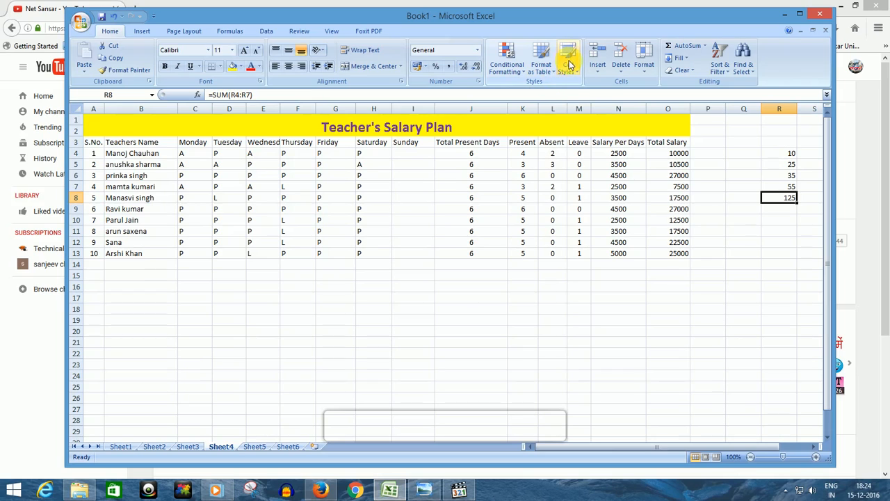
{"action": "left_click", "coordinate": [800, 15]}
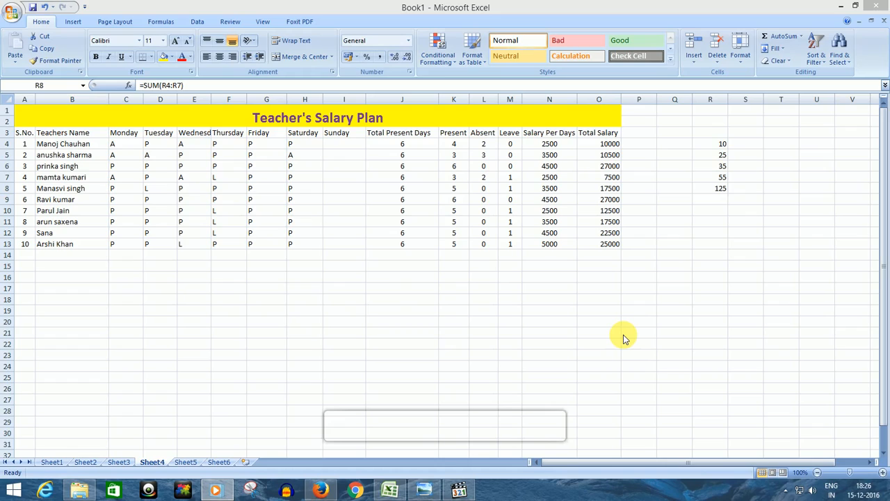
- Apply the Accent5 cell style to the teacher's name in cell B8
{"action": "left_click", "coordinate": [43, 189]}
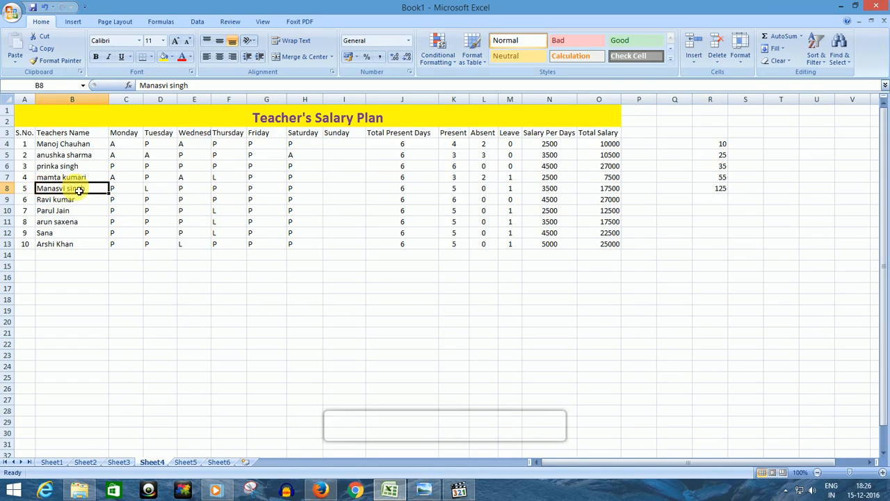
{"action": "left_click", "coordinate": [671, 63]}
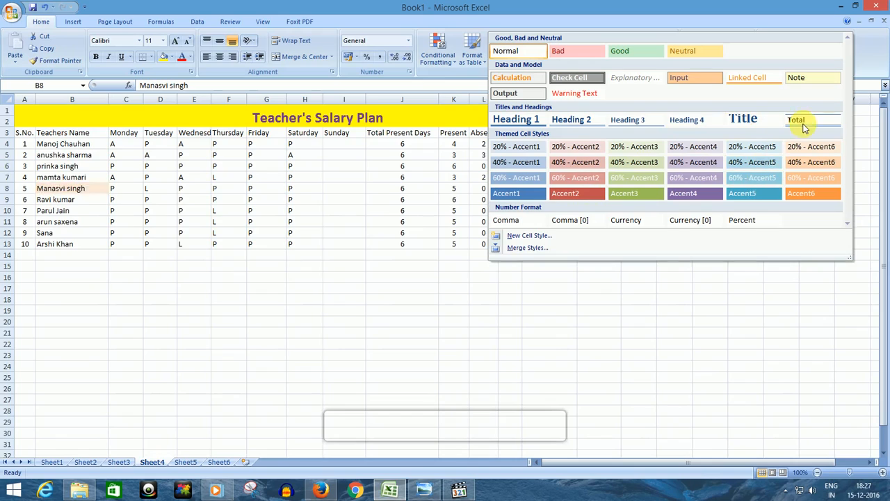
{"action": "left_click", "coordinate": [745, 198]}
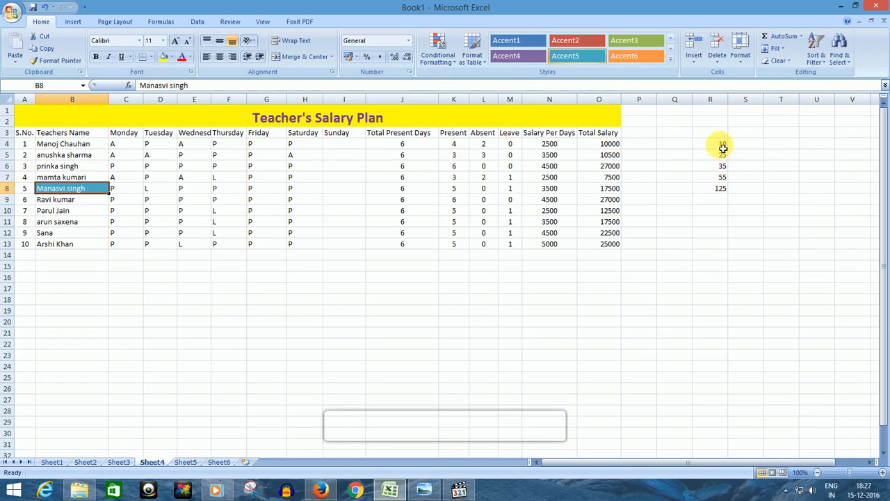
- Give the sum in cell R8 the 20% - Accent6 style, and replace it with the full Accent6 cell style
{"action": "left_click", "coordinate": [721, 189]}
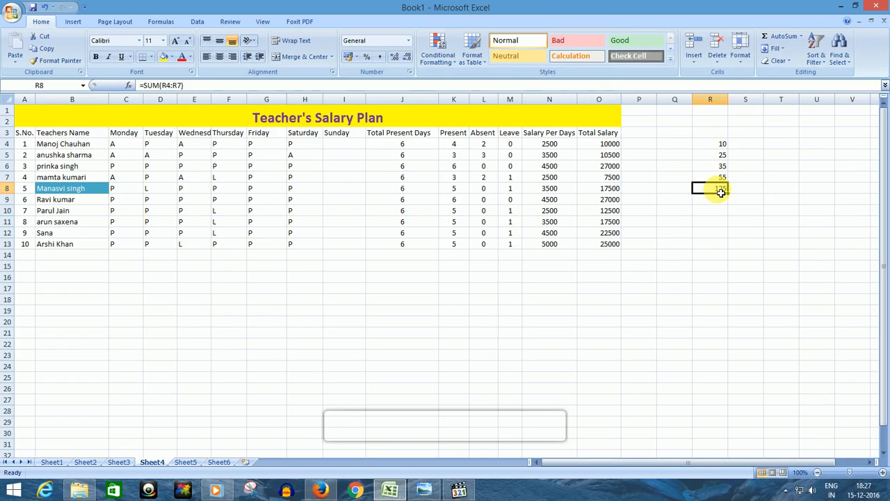
{"action": "left_click", "coordinate": [672, 59]}
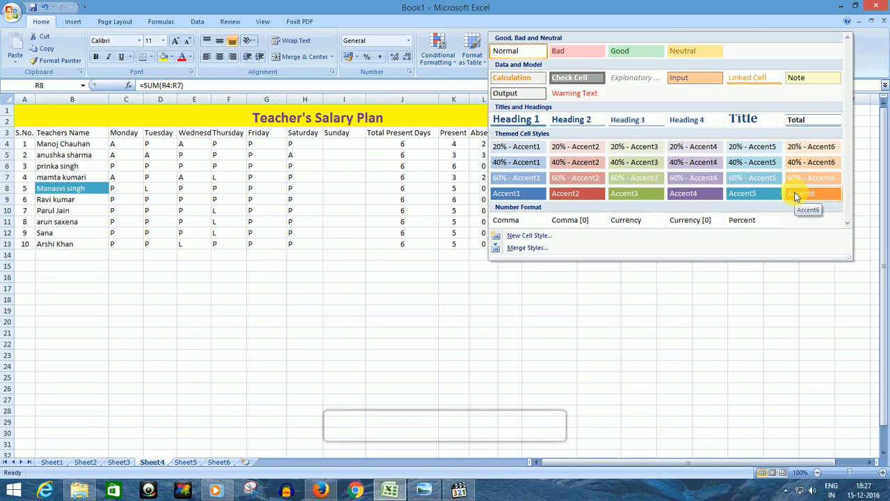
{"action": "left_click", "coordinate": [797, 147]}
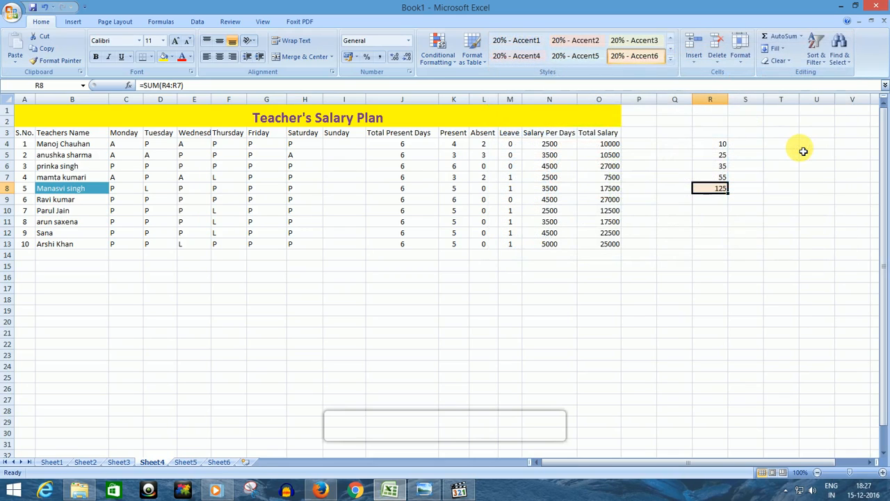
{"action": "left_click", "coordinate": [670, 59]}
{"action": "left_click", "coordinate": [801, 193]}
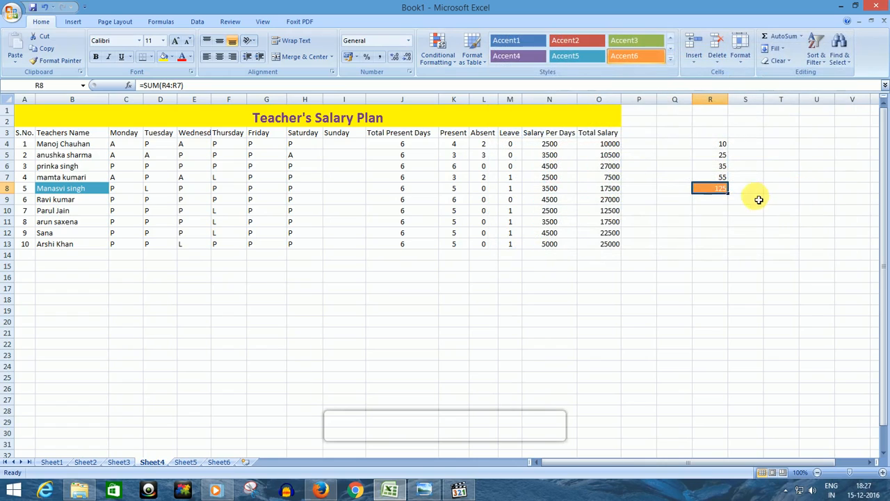
- Add the Total cell style to the sum in cell R8
{"action": "left_click", "coordinate": [715, 210]}
{"action": "left_click", "coordinate": [713, 191]}
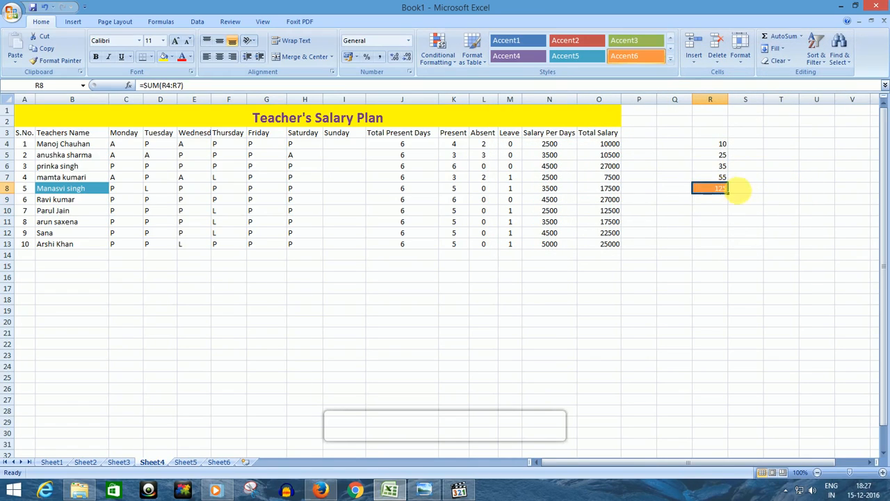
{"action": "left_click", "coordinate": [669, 58]}
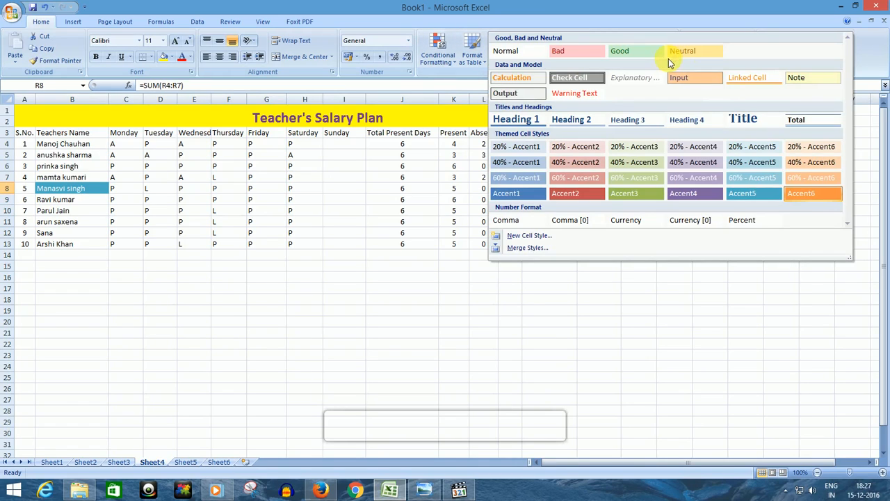
{"action": "left_click", "coordinate": [813, 122]}
{"action": "left_click", "coordinate": [790, 212]}
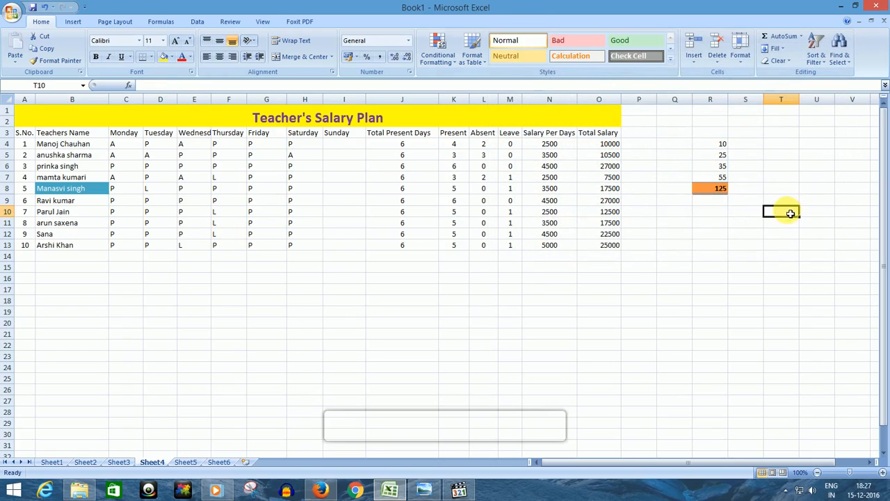
{"action": "left_click", "coordinate": [719, 193]}
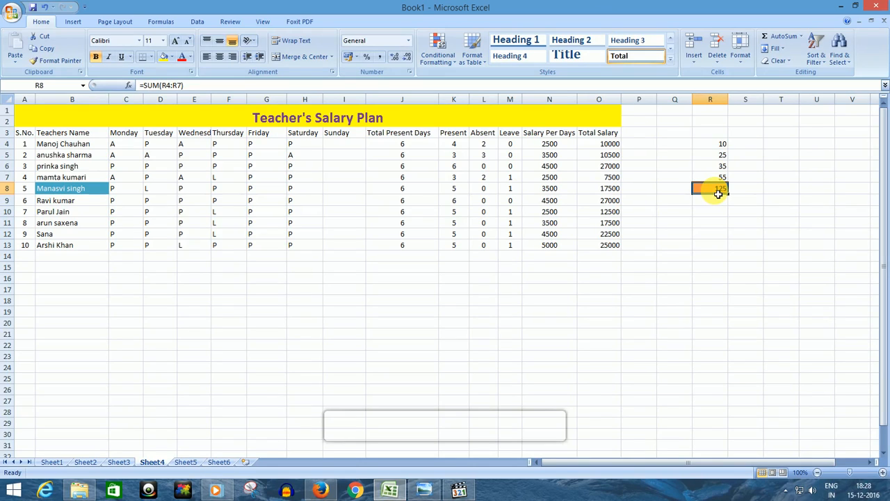
- Insert the _ensparc_rgb picture from the 3D BACKGROUND folder as the background of Sheet3
{"action": "left_click", "coordinate": [121, 25]}
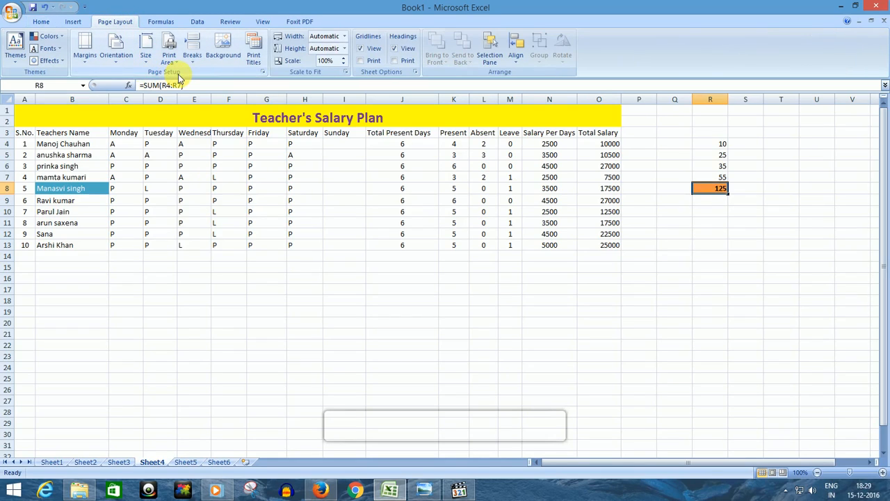
{"action": "left_click", "coordinate": [221, 50]}
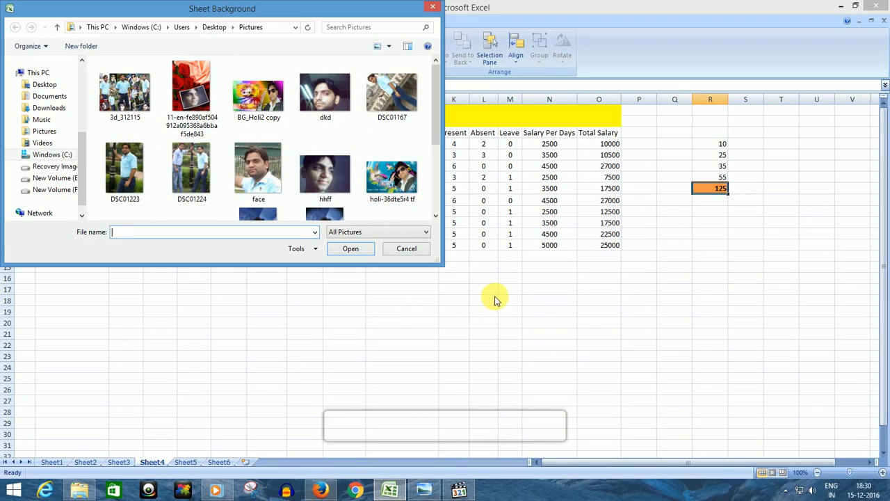
{"action": "left_click", "coordinate": [170, 233]}
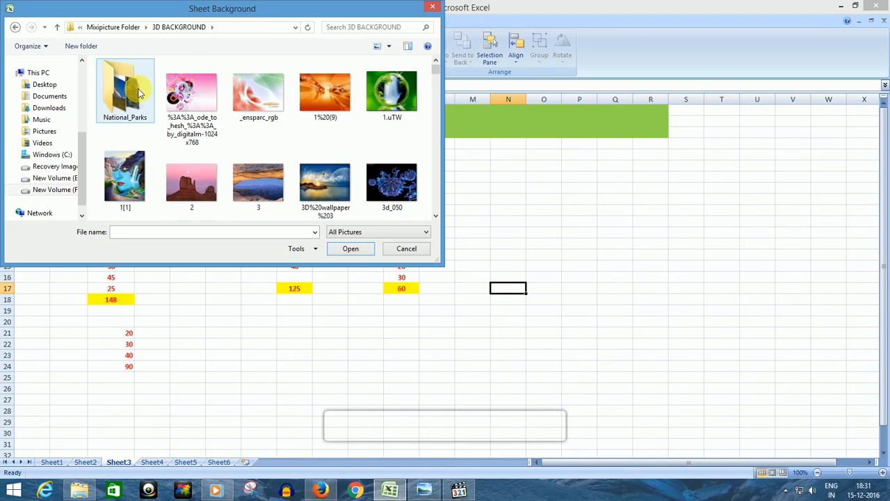
{"action": "left_click", "coordinate": [258, 92]}
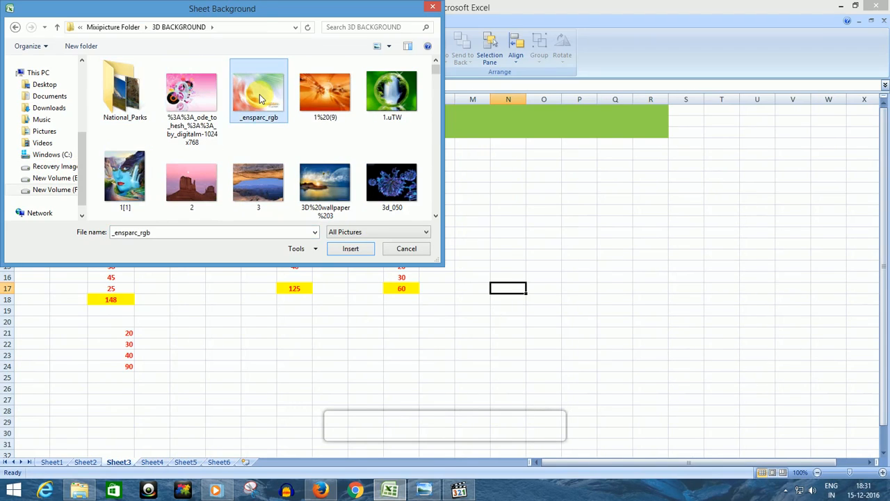
{"action": "left_click", "coordinate": [351, 249]}
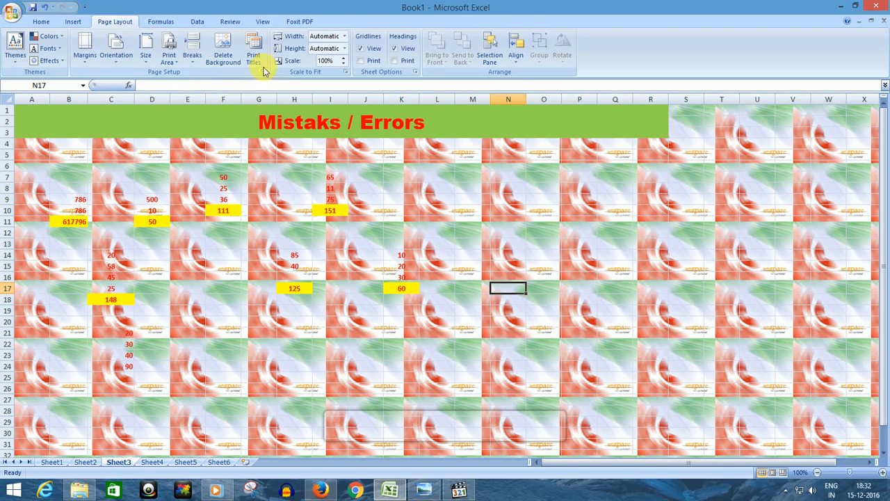
- Delete Sheet3's background and insert the pink ode_to_hesh picture from the 3D BACKGROUND folder instead
{"action": "left_click", "coordinate": [223, 54]}
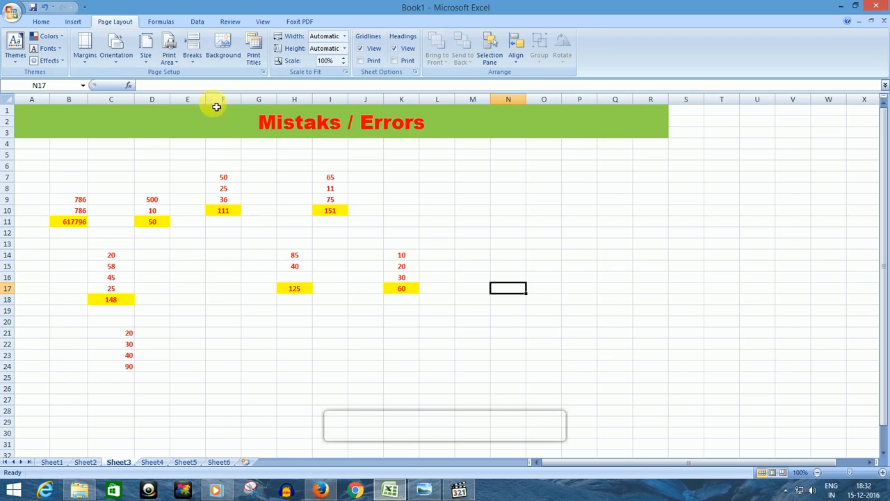
{"action": "left_click", "coordinate": [218, 54]}
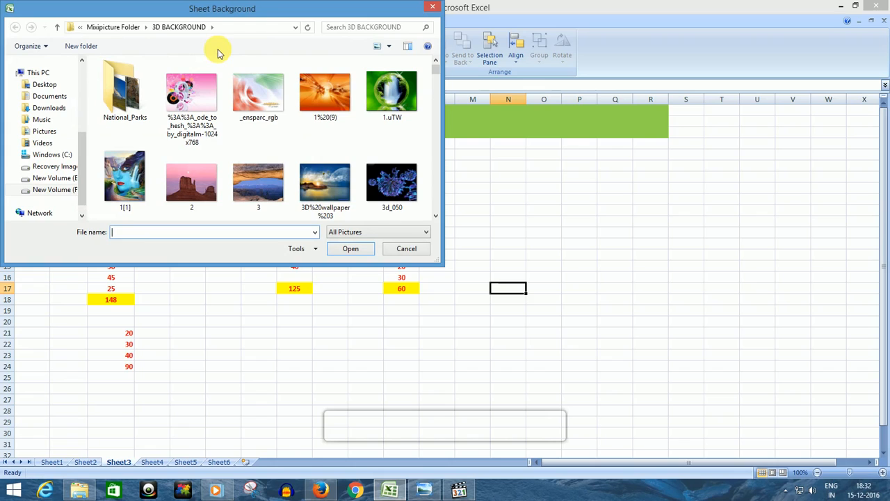
{"action": "left_click", "coordinate": [195, 96]}
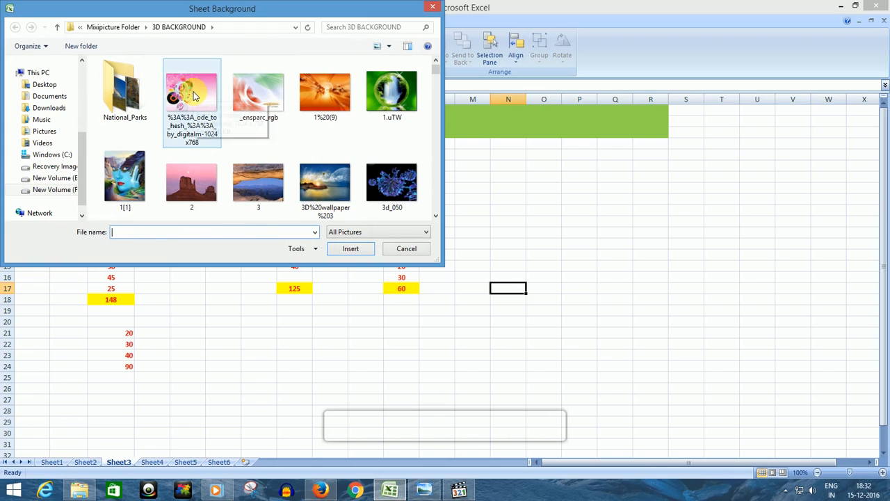
{"action": "left_click", "coordinate": [349, 249]}
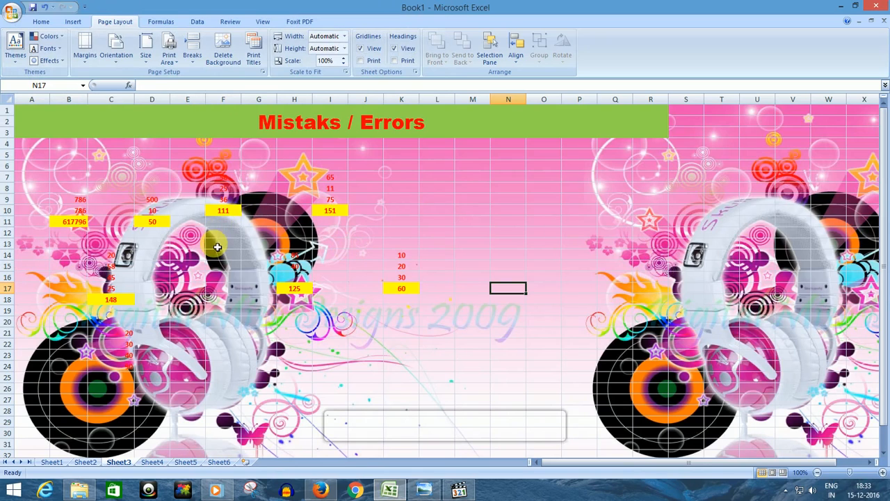
- Look over the pink picture background on Sheet3 and delete it
{"action": "scroll", "coordinate": [247, 281], "scroll_direction": "down", "scroll_amount": 9}
{"action": "scroll", "coordinate": [247, 281], "scroll_direction": "up", "scroll_amount": 8}
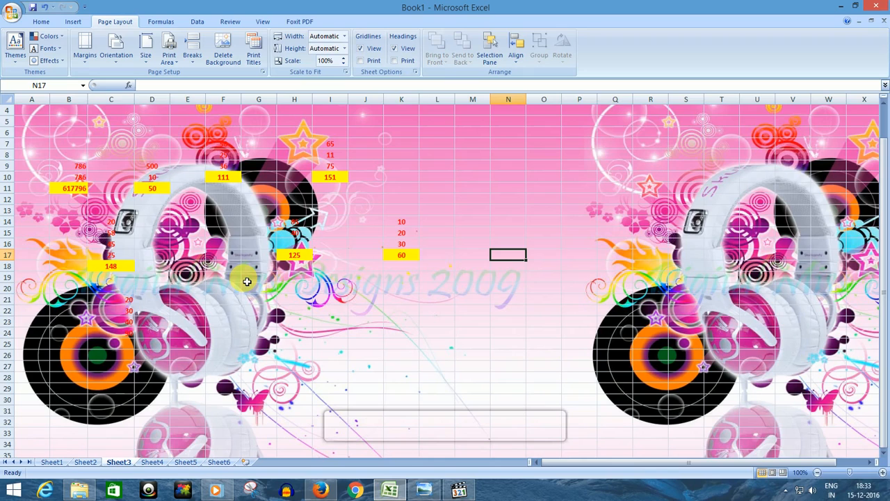
{"action": "left_click", "coordinate": [220, 45]}
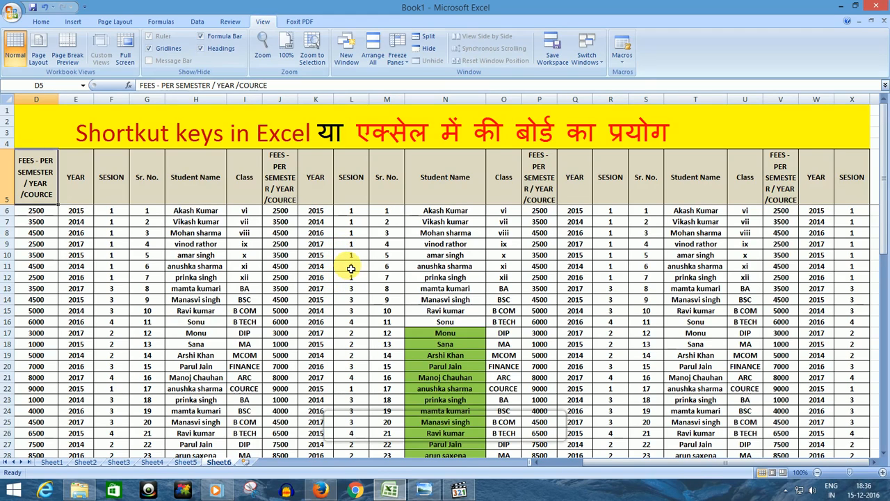
- Examine how the title and heading rows of Sheet6 behave while moving down and up the student list
{"action": "scroll", "coordinate": [351, 269], "scroll_direction": "down", "scroll_amount": 2}
{"action": "scroll", "coordinate": [351, 269], "scroll_direction": "up", "scroll_amount": 2}
{"action": "scroll", "coordinate": [351, 269], "scroll_direction": "down", "scroll_amount": 3}
{"action": "scroll", "coordinate": [352, 269], "scroll_direction": "up", "scroll_amount": 3}
{"action": "scroll", "coordinate": [351, 269], "scroll_direction": "down", "scroll_amount": 3}
{"action": "scroll", "coordinate": [351, 269], "scroll_direction": "up", "scroll_amount": 3}
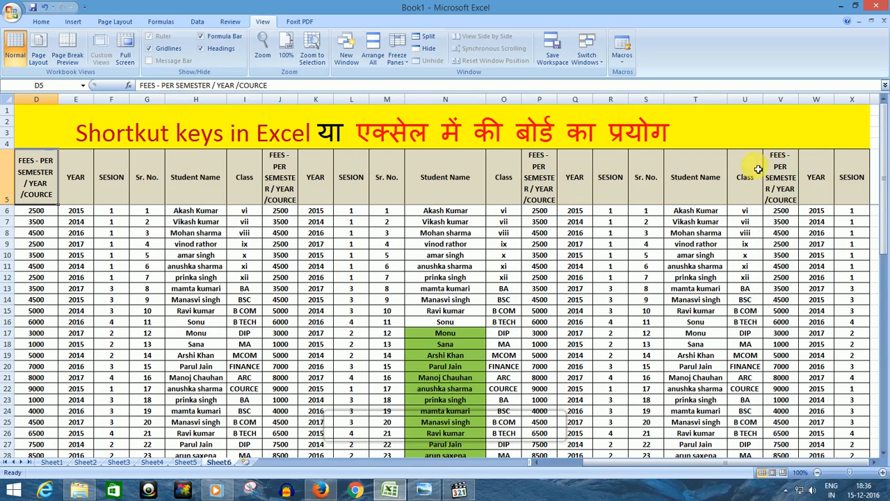
{"action": "scroll", "coordinate": [197, 255], "scroll_direction": "down", "scroll_amount": 5}
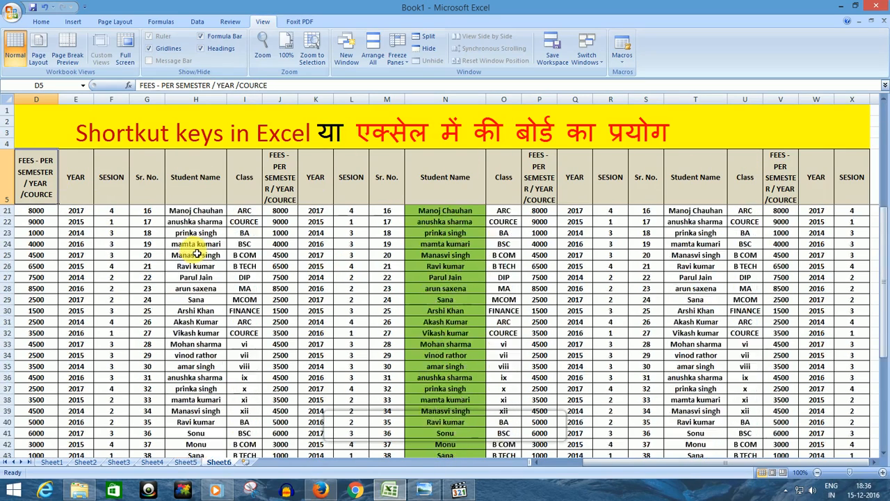
{"action": "scroll", "coordinate": [197, 254], "scroll_direction": "down", "scroll_amount": 1}
{"action": "scroll", "coordinate": [196, 254], "scroll_direction": "up", "scroll_amount": 6}
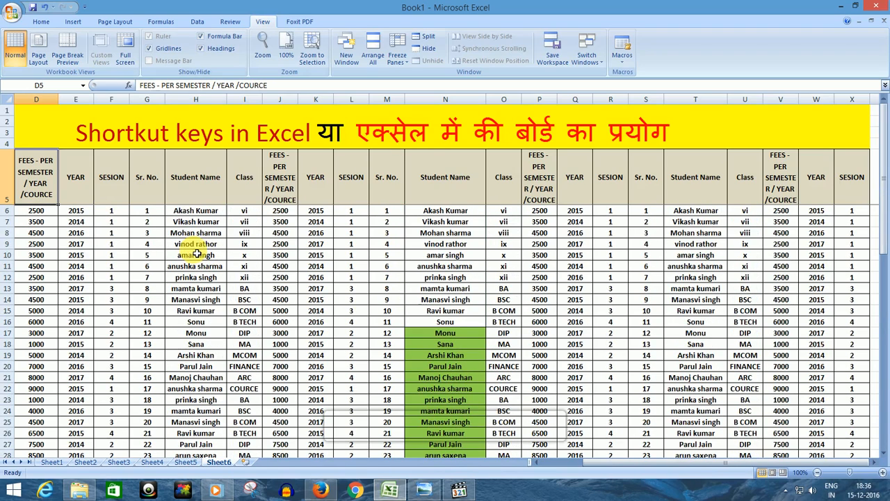
- Unfreeze the panes on Sheet6 and check how the title and heading rows move with the student list
{"action": "left_click", "coordinate": [396, 59]}
{"action": "left_click", "coordinate": [431, 77]}
{"action": "left_click", "coordinate": [316, 267]}
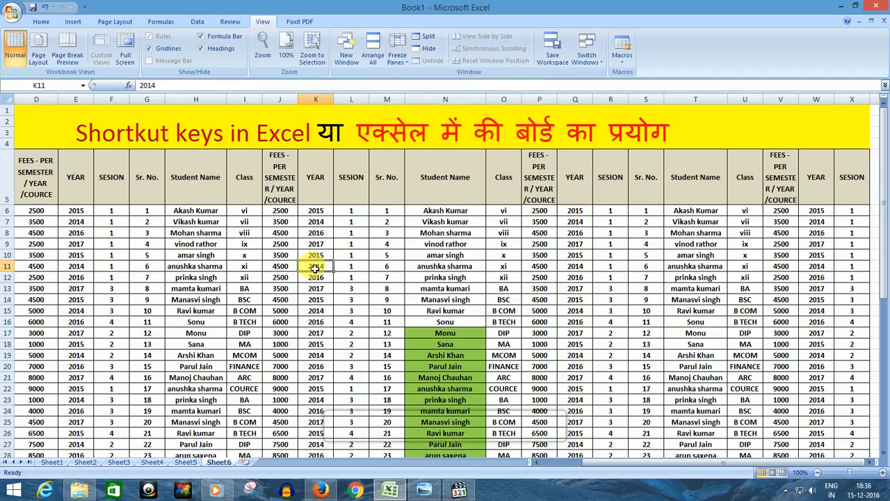
{"action": "scroll", "coordinate": [315, 269], "scroll_direction": "down", "scroll_amount": 4}
{"action": "scroll", "coordinate": [315, 268], "scroll_direction": "up", "scroll_amount": 4}
{"action": "scroll", "coordinate": [316, 268], "scroll_direction": "down", "scroll_amount": 5}
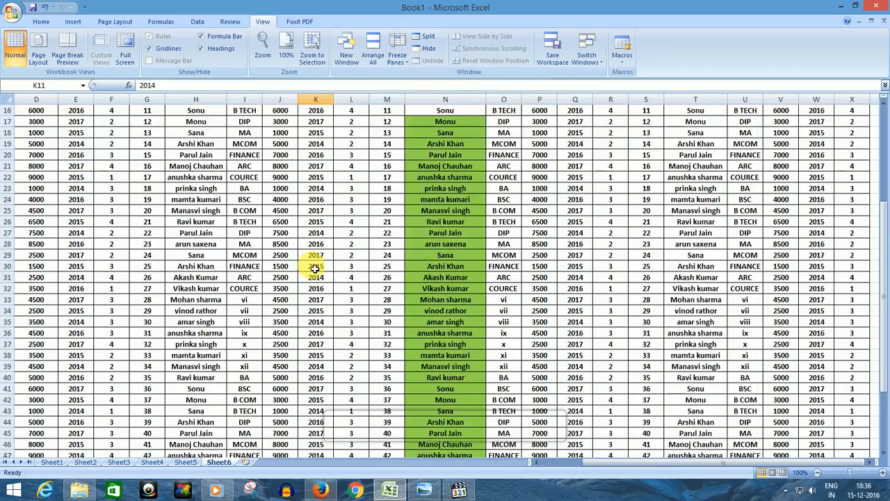
{"action": "scroll", "coordinate": [315, 269], "scroll_direction": "up", "scroll_amount": 5}
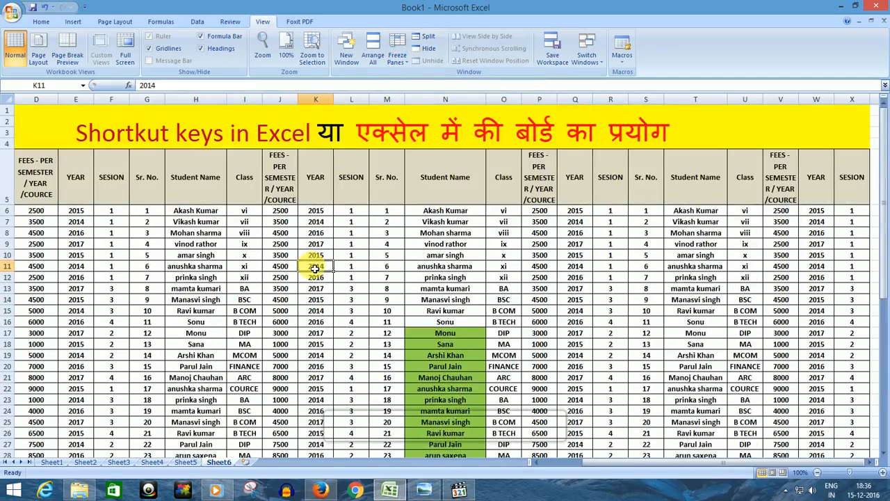
{"action": "left_click_drag", "start_coordinate": [882, 200], "coordinate": [888, 257]}
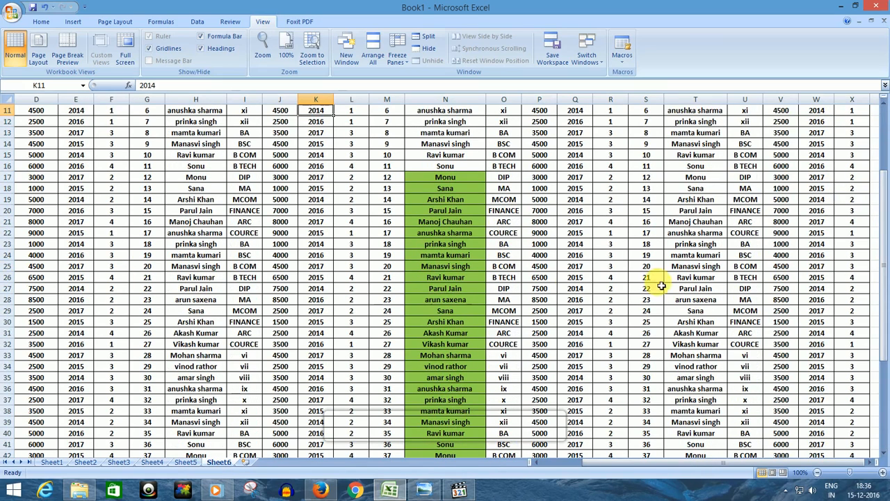
{"action": "scroll", "coordinate": [687, 288], "scroll_direction": "up", "scroll_amount": 4}
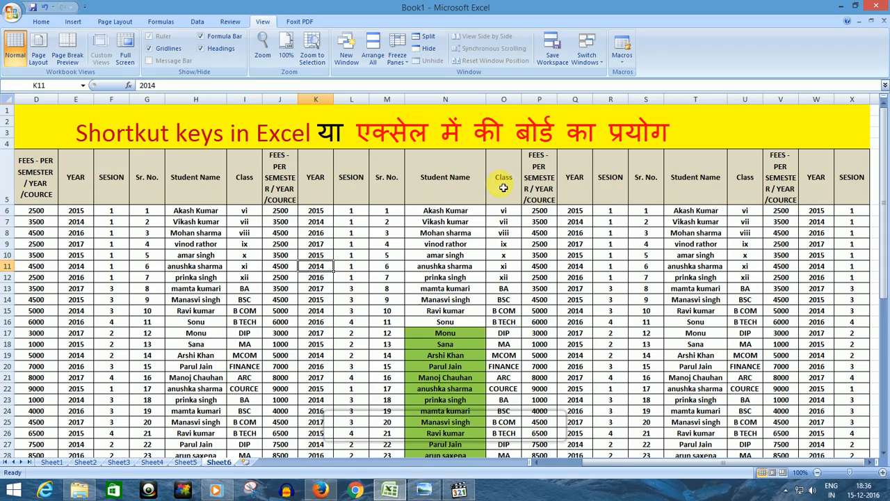
- Freeze the panes of Sheet6 at cell D6 so the title and heading rows stay fixed
{"action": "left_click", "coordinate": [37, 213]}
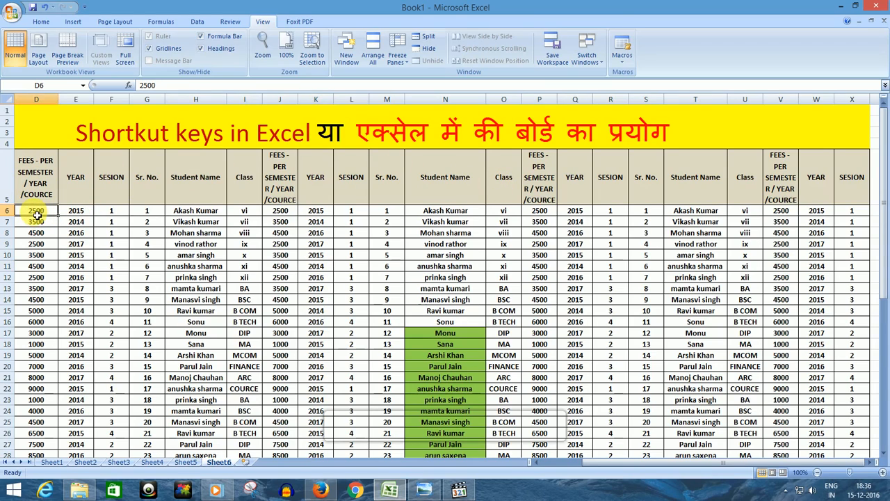
{"action": "left_click", "coordinate": [384, 66]}
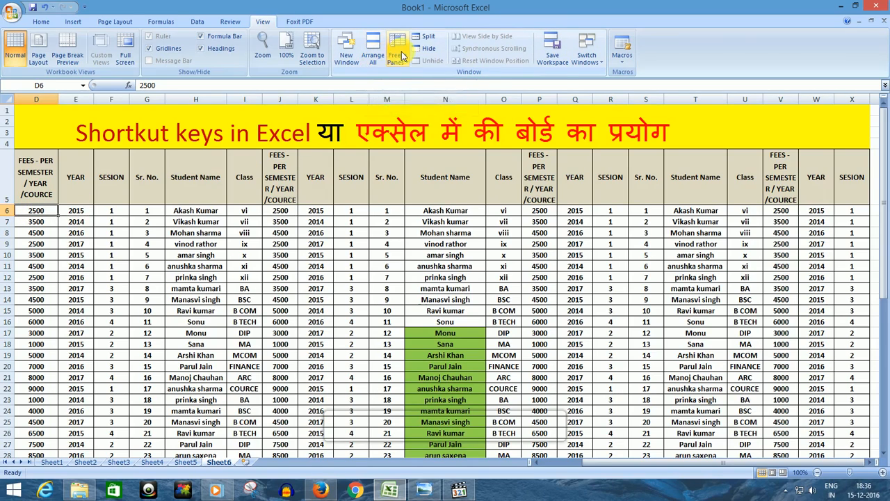
{"action": "left_click", "coordinate": [400, 54]}
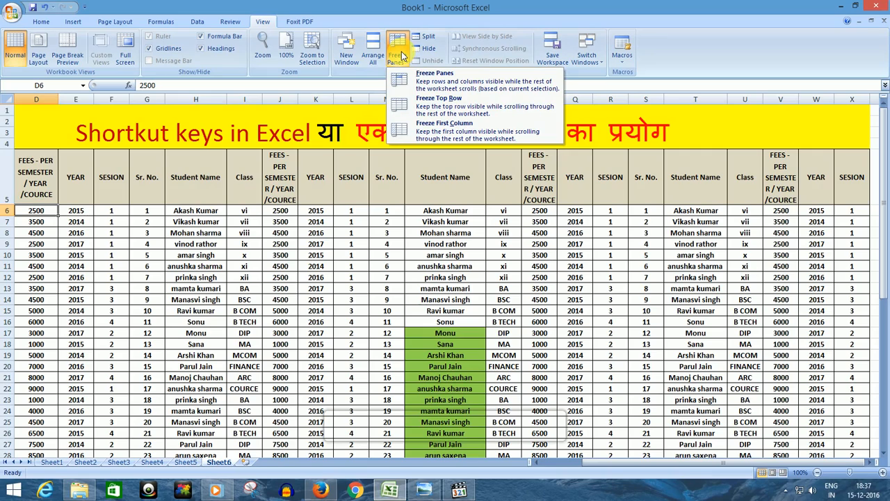
{"action": "left_click", "coordinate": [439, 83]}
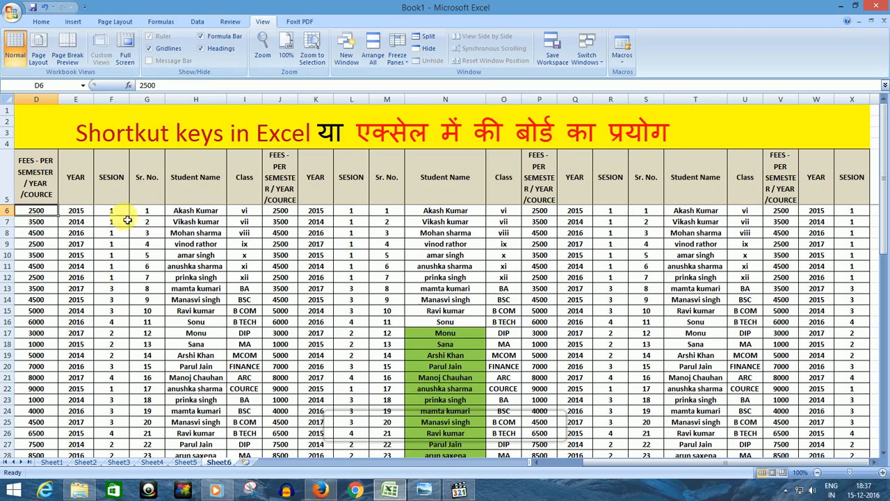
- Examine how the title and heading rows of Sheet6 behave while moving down past the last student and back up
{"action": "scroll", "coordinate": [178, 279], "scroll_direction": "down", "scroll_amount": 4}
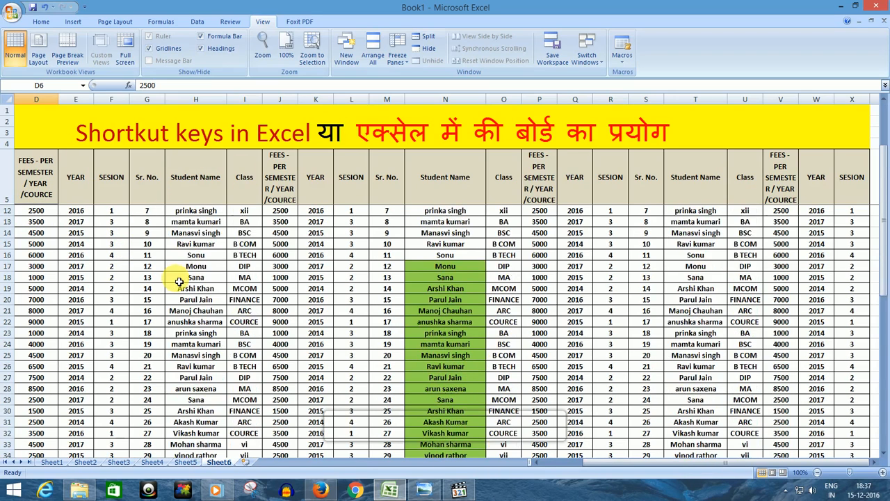
{"action": "scroll", "coordinate": [179, 280], "scroll_direction": "down", "scroll_amount": 12}
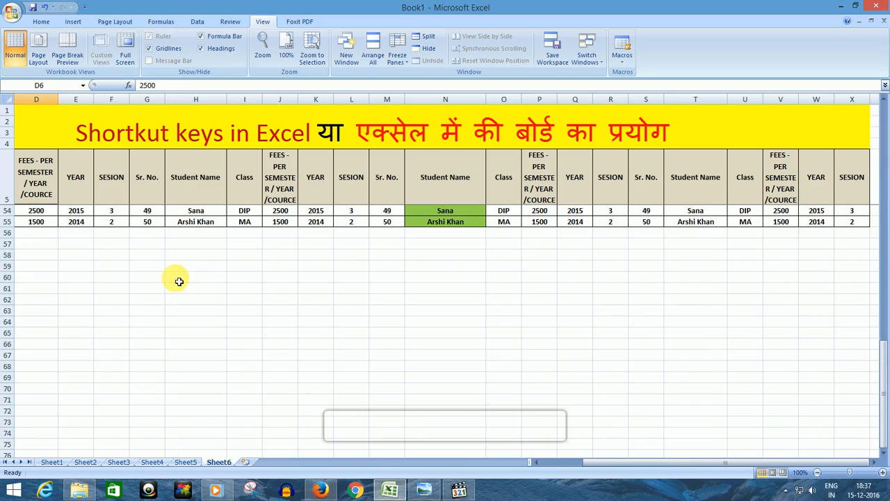
{"action": "scroll", "coordinate": [179, 280], "scroll_direction": "up", "scroll_amount": 5}
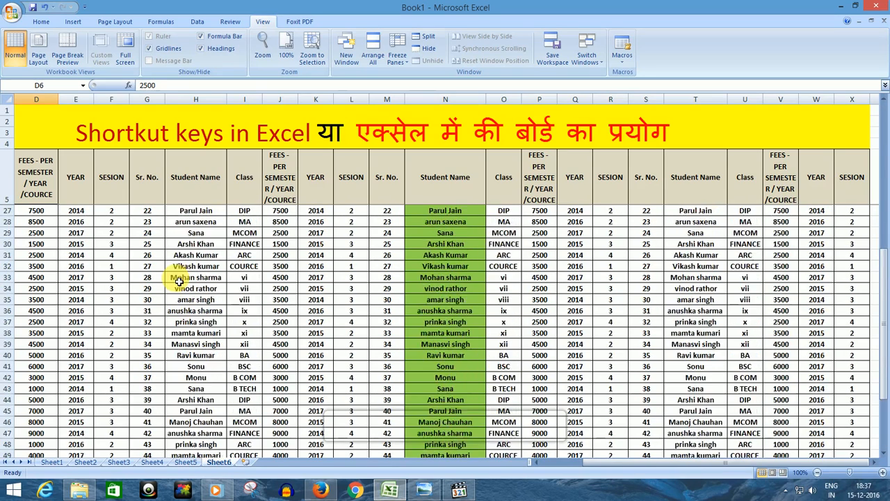
{"action": "scroll", "coordinate": [179, 280], "scroll_direction": "up", "scroll_amount": 3}
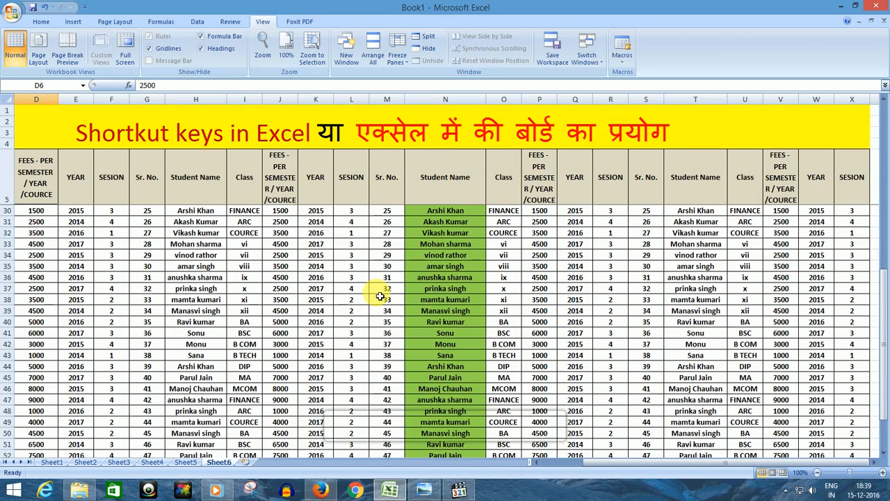
- Unfreeze the panes on Sheet6 and check how all rows move while going up and down the list
{"action": "left_click", "coordinate": [401, 58]}
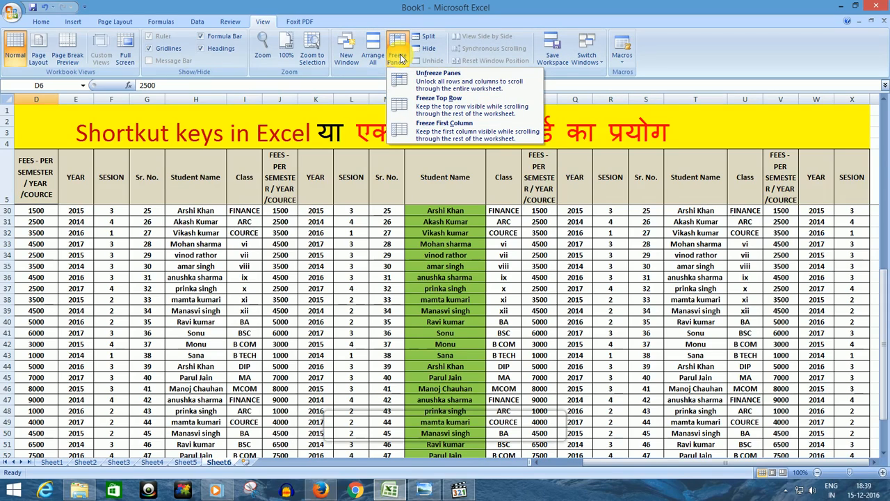
{"action": "left_click", "coordinate": [431, 77]}
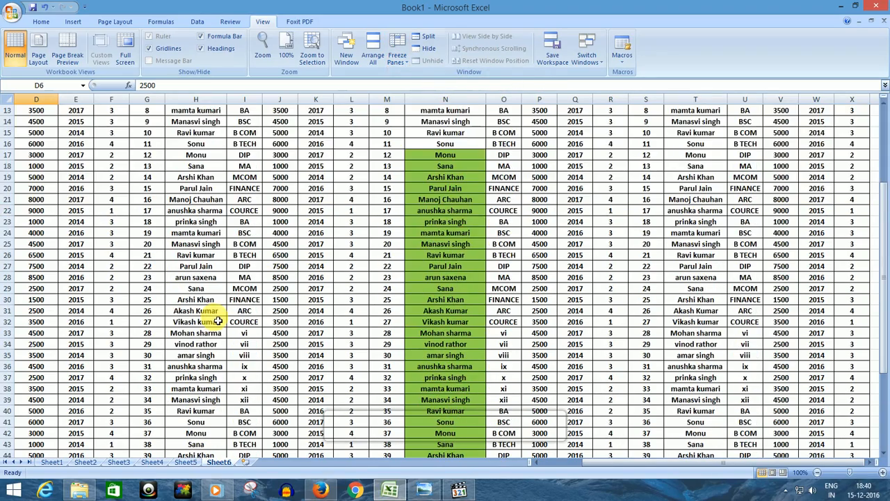
{"action": "scroll", "coordinate": [218, 321], "scroll_direction": "up", "scroll_amount": 4}
{"action": "scroll", "coordinate": [218, 321], "scroll_direction": "down", "scroll_amount": 5}
{"action": "scroll", "coordinate": [218, 321], "scroll_direction": "up", "scroll_amount": 5}
{"action": "scroll", "coordinate": [218, 321], "scroll_direction": "down", "scroll_amount": 4}
{"action": "scroll", "coordinate": [217, 321], "scroll_direction": "up", "scroll_amount": 4}
- Switch to Sheet2 and freeze only its top row
{"action": "key", "text": "ctrl+Page_Up"}
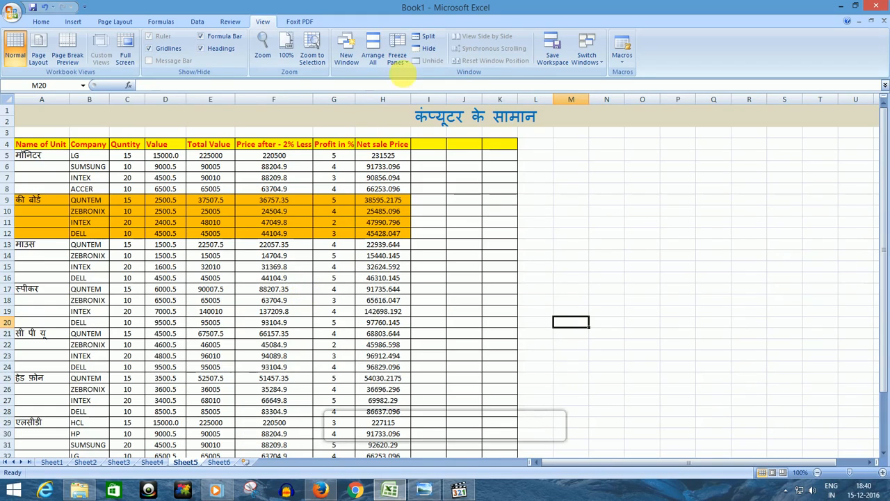
{"action": "left_click", "coordinate": [401, 58]}
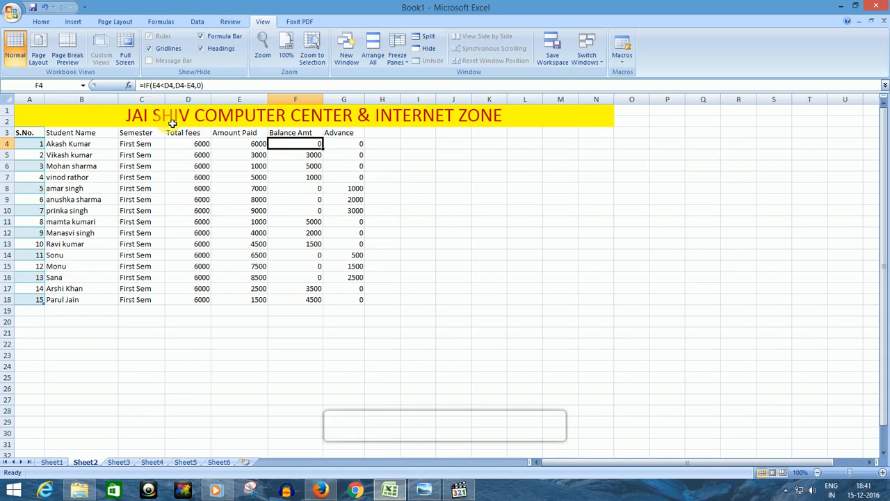
{"action": "left_click", "coordinate": [399, 58]}
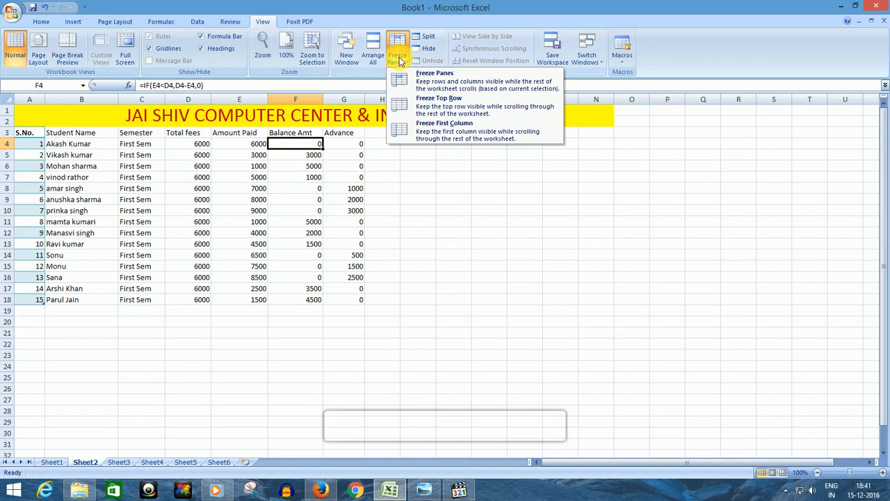
{"action": "left_click", "coordinate": [439, 112]}
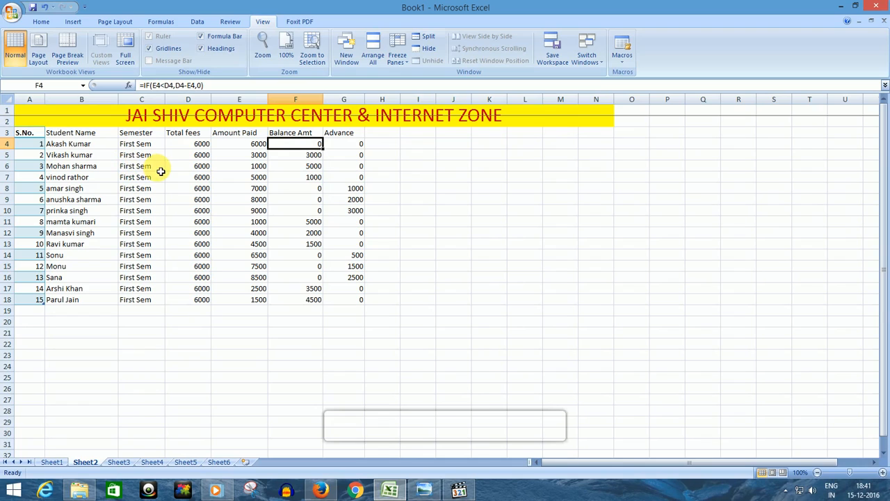
- Examine how Sheet2's top row behaves while moving repeatedly down and up the student fees list
{"action": "scroll", "coordinate": [160, 171], "scroll_direction": "down", "scroll_amount": 2}
{"action": "scroll", "coordinate": [161, 172], "scroll_direction": "up", "scroll_amount": 1}
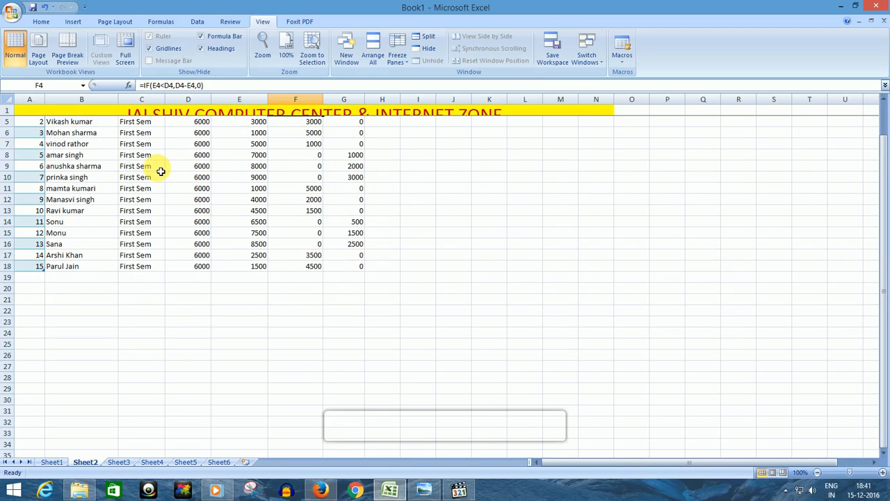
{"action": "scroll", "coordinate": [161, 171], "scroll_direction": "up", "scroll_amount": 1}
{"action": "scroll", "coordinate": [161, 171], "scroll_direction": "down", "scroll_amount": 2}
{"action": "scroll", "coordinate": [161, 171], "scroll_direction": "up", "scroll_amount": 2}
{"action": "scroll", "coordinate": [161, 171], "scroll_direction": "down", "scroll_amount": 3}
{"action": "scroll", "coordinate": [161, 171], "scroll_direction": "up", "scroll_amount": 2}
{"action": "scroll", "coordinate": [160, 171], "scroll_direction": "up", "scroll_amount": 1}
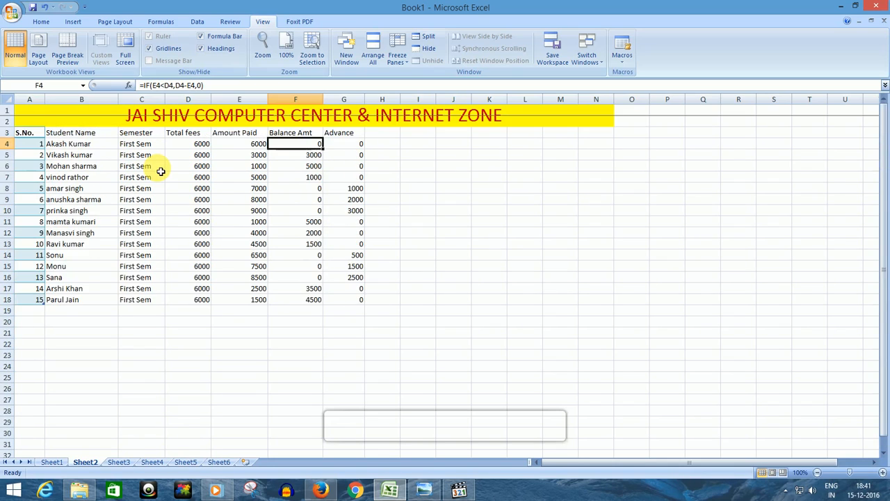
{"action": "scroll", "coordinate": [160, 171], "scroll_direction": "down", "scroll_amount": 3}
{"action": "scroll", "coordinate": [160, 171], "scroll_direction": "up", "scroll_amount": 3}
{"action": "scroll", "coordinate": [161, 171], "scroll_direction": "down", "scroll_amount": 3}
{"action": "scroll", "coordinate": [161, 171], "scroll_direction": "up", "scroll_amount": 3}
{"action": "scroll", "coordinate": [160, 171], "scroll_direction": "down", "scroll_amount": 3}
{"action": "scroll", "coordinate": [161, 172], "scroll_direction": "up", "scroll_amount": 1}
{"action": "scroll", "coordinate": [161, 171], "scroll_direction": "down", "scroll_amount": 1}
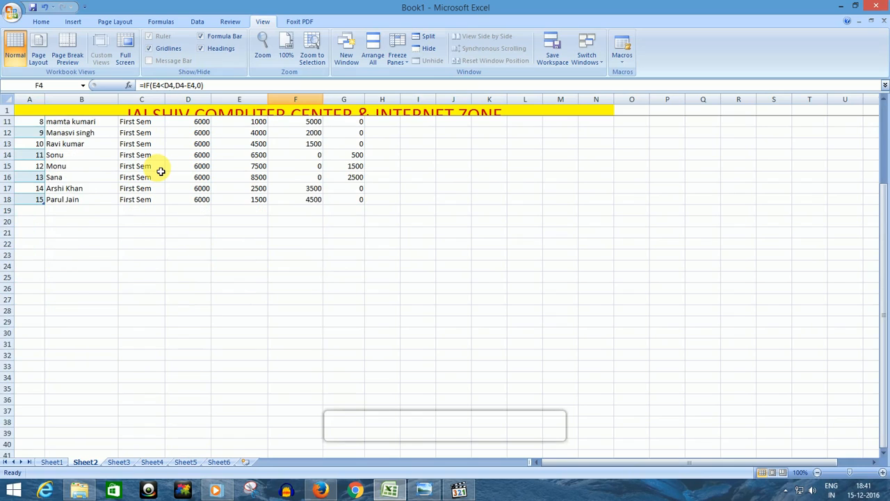
{"action": "scroll", "coordinate": [161, 171], "scroll_direction": "up", "scroll_amount": 3}
{"action": "scroll", "coordinate": [160, 171], "scroll_direction": "down", "scroll_amount": 3}
{"action": "scroll", "coordinate": [161, 171], "scroll_direction": "up", "scroll_amount": 3}
{"action": "scroll", "coordinate": [161, 171], "scroll_direction": "down", "scroll_amount": 4}
{"action": "scroll", "coordinate": [160, 172], "scroll_direction": "up", "scroll_amount": 4}
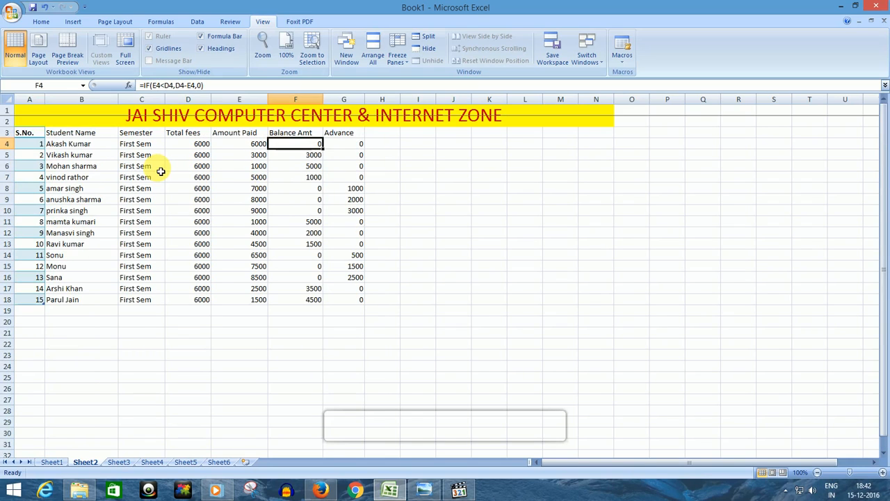
- Unfreeze the panes on Sheet2 and check how the title row moves with the fees list
{"action": "left_click", "coordinate": [398, 57]}
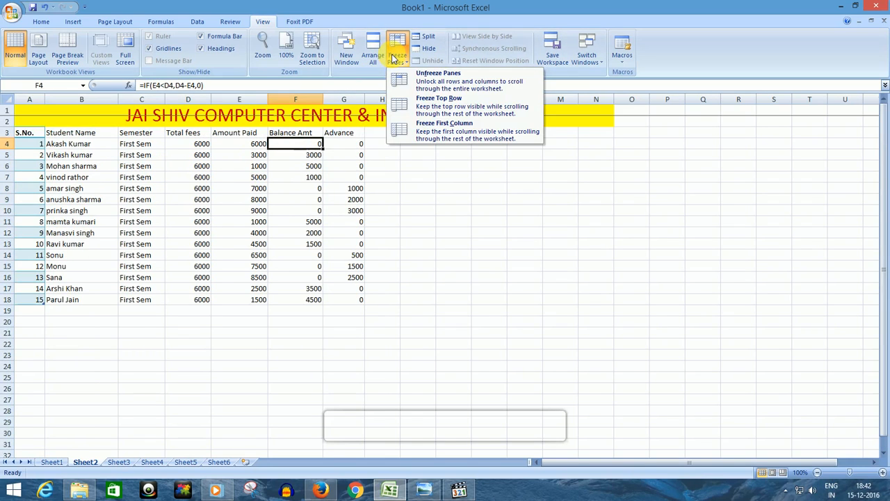
{"action": "left_click", "coordinate": [444, 85]}
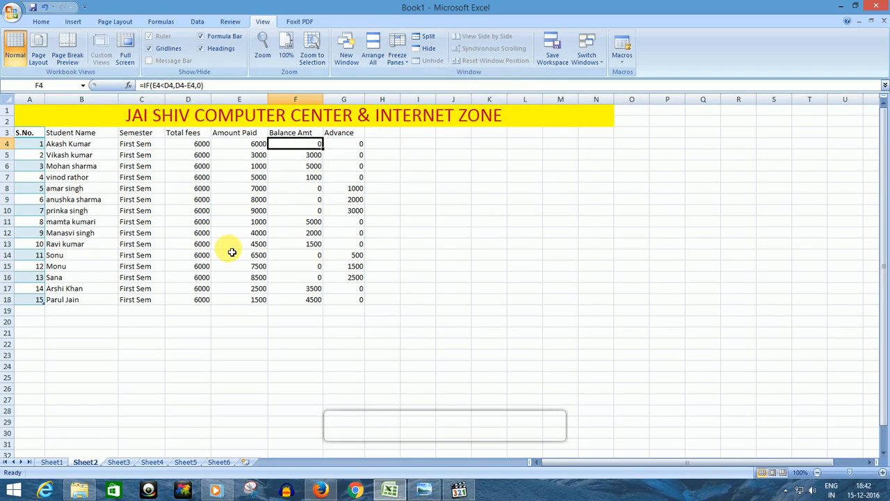
{"action": "scroll", "coordinate": [230, 249], "scroll_direction": "down", "scroll_amount": 4}
{"action": "scroll", "coordinate": [231, 251], "scroll_direction": "up", "scroll_amount": 4}
{"action": "scroll", "coordinate": [232, 251], "scroll_direction": "down", "scroll_amount": 4}
{"action": "scroll", "coordinate": [232, 252], "scroll_direction": "up", "scroll_amount": 4}
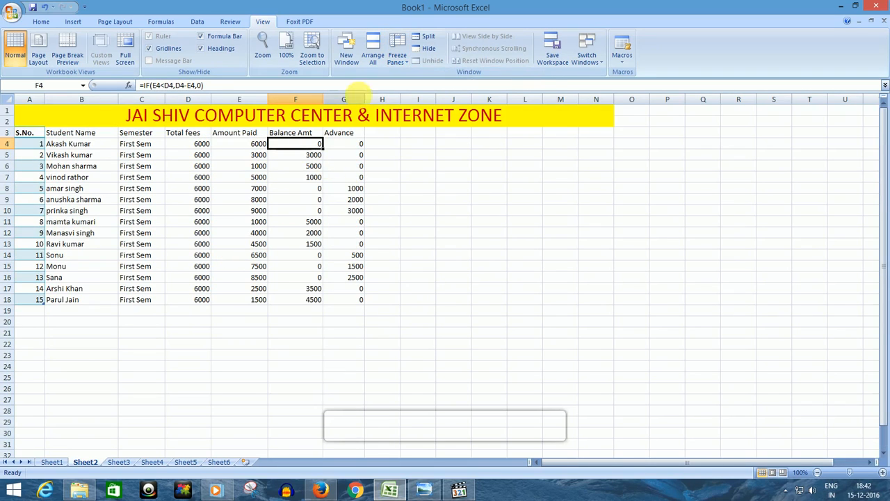
- Freeze Sheet2's first column and check the S.No. column while moving the selection along row 4 to AC4
{"action": "left_click", "coordinate": [396, 58]}
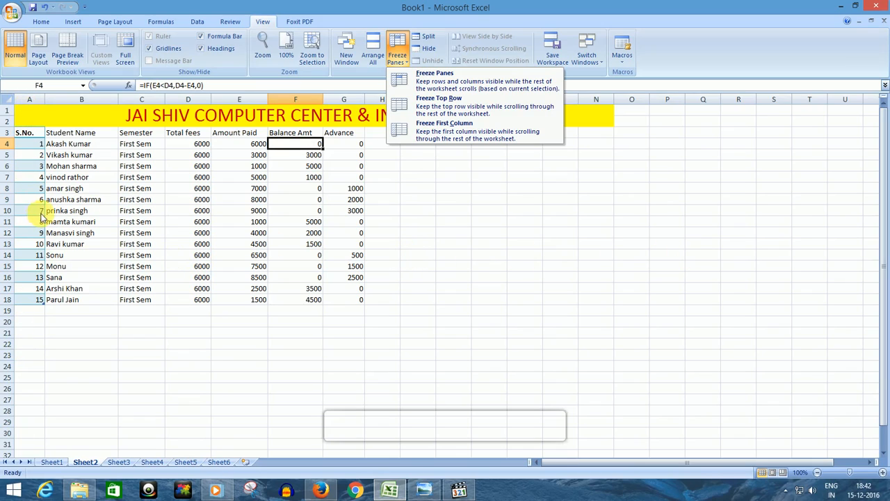
{"action": "left_click", "coordinate": [461, 132]}
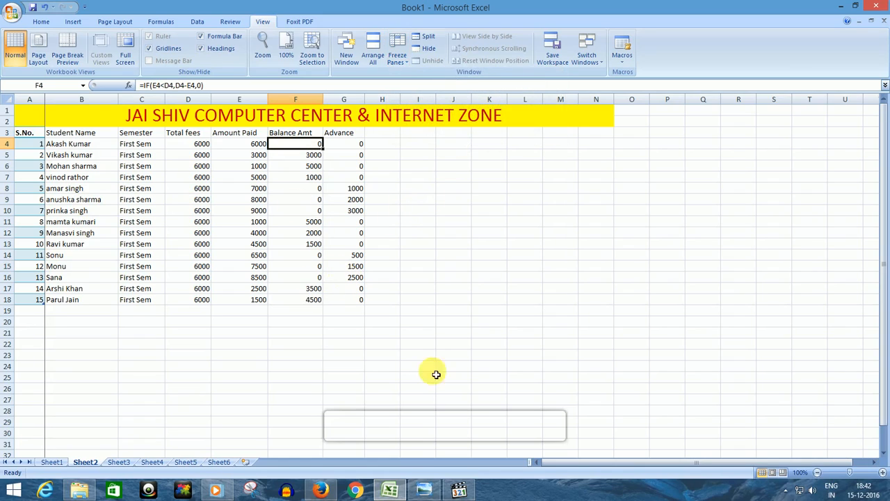
{"action": "key", "text": "Right"}
{"action": "key", "text": "Right"}
{"action": "key", "text": "Right"}
{"action": "key", "text": "Right"}
{"action": "key", "text": "Right"}
{"action": "key", "text": "Right"}
{"action": "key", "text": "Right"}
{"action": "key", "text": "Right"}
{"action": "key", "text": "Right"}
{"action": "key", "text": "Right"}
{"action": "key", "text": "Right"}
{"action": "key", "text": "Right"}
{"action": "key", "text": "Right"}
{"action": "key", "text": "Right"}
{"action": "key", "text": "Right"}
{"action": "key", "text": "Right"}
{"action": "key", "text": "Right"}
{"action": "key", "text": "Right"}
{"action": "key", "text": "Right"}
{"action": "key", "text": "Right"}
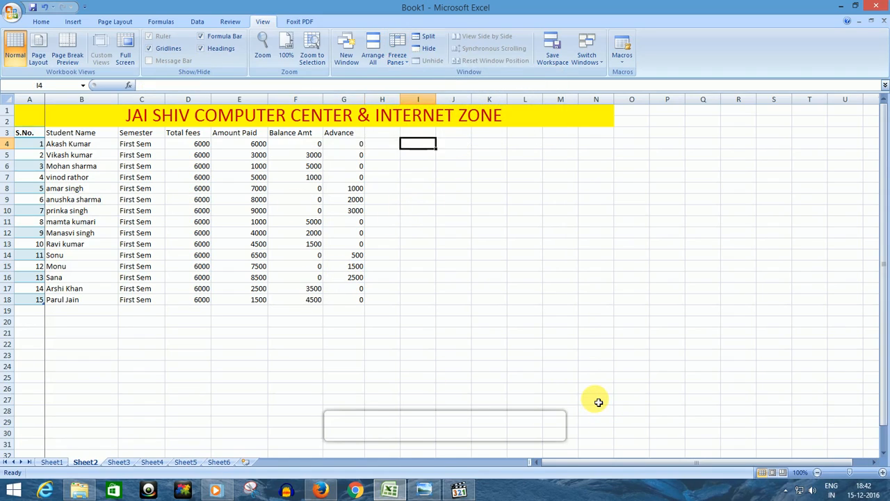
{"action": "key", "text": "Right"}
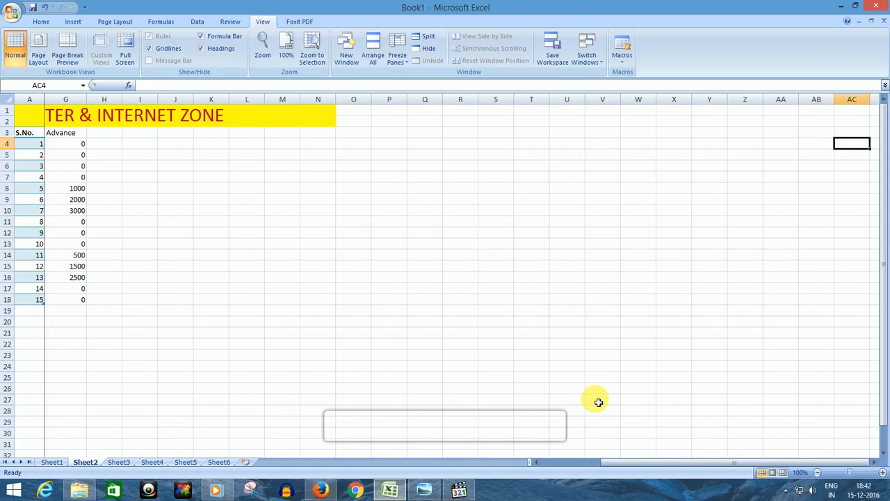
- Move the selection back along row 4 to cell A4 and unfreeze Sheet2's first column
{"action": "key", "text": "Left"}
{"action": "key", "text": "Left"}
{"action": "key", "text": "Left"}
{"action": "key", "text": "Left"}
{"action": "key", "text": "Left"}
{"action": "key", "text": "Left"}
{"action": "key", "text": "Left"}
{"action": "key", "text": "Left"}
{"action": "key", "text": "Left"}
{"action": "key", "text": "Left"}
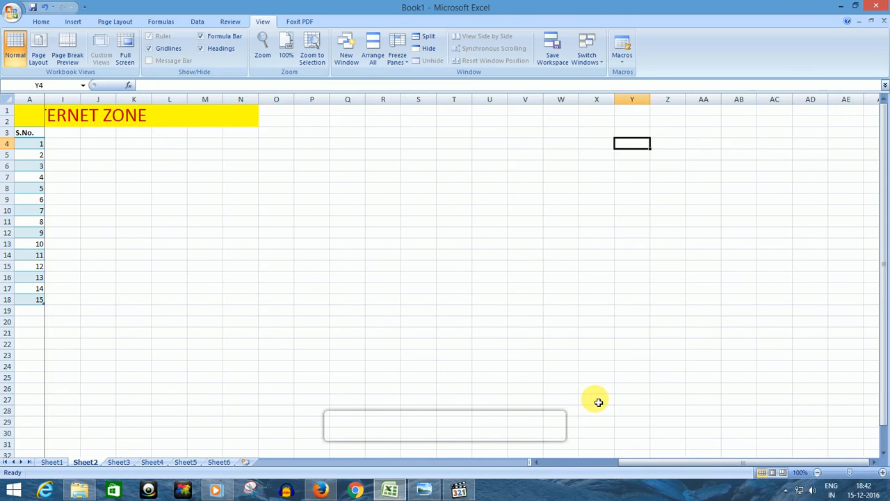
{"action": "key", "text": "Left"}
{"action": "key", "text": "Left"}
{"action": "key", "text": "Left"}
{"action": "key", "text": "Left"}
{"action": "key", "text": "Left"}
{"action": "key", "text": "Left"}
{"action": "key", "text": "Left"}
{"action": "key", "text": "Left"}
{"action": "key", "text": "Left"}
{"action": "key", "text": "Left"}
{"action": "key", "text": "Left"}
{"action": "key", "text": "Left"}
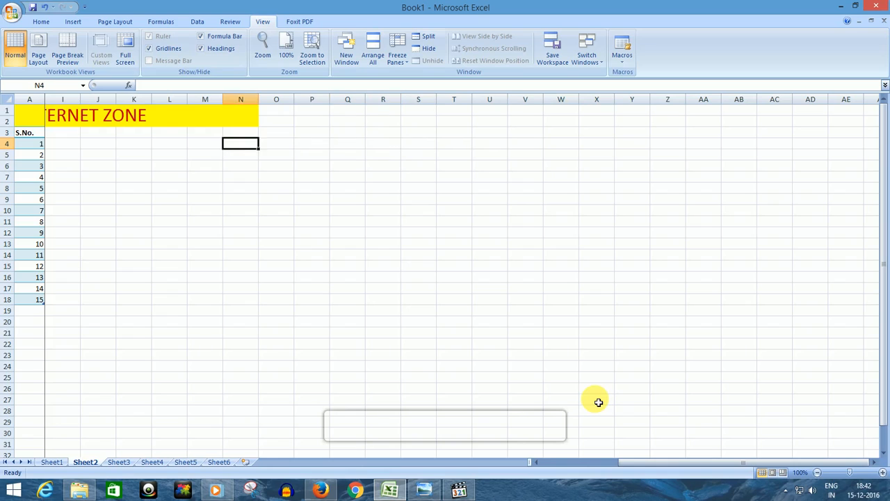
{"action": "key", "text": "Left"}
{"action": "key", "text": "Left"}
{"action": "key", "text": "Left"}
{"action": "key", "text": "Left"}
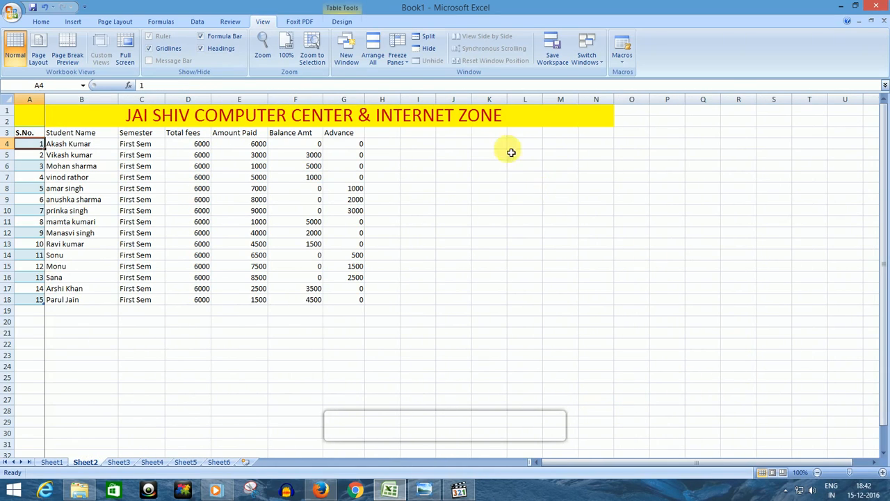
{"action": "left_click", "coordinate": [399, 59]}
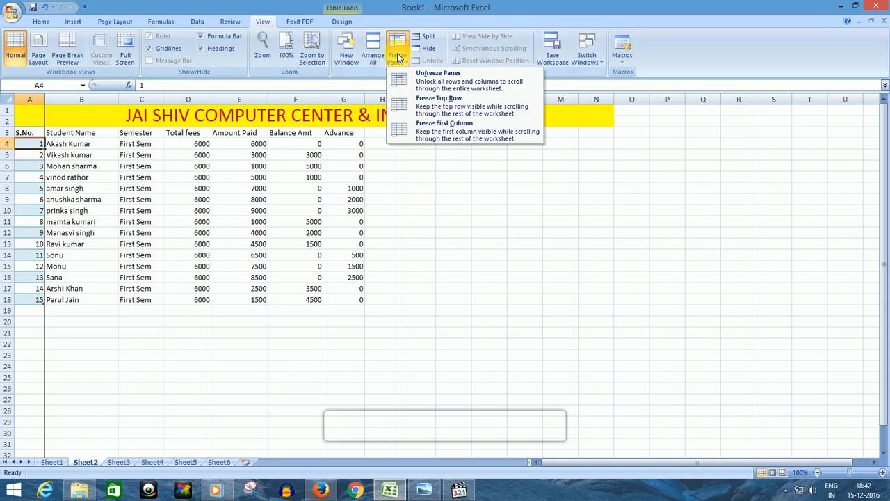
{"action": "left_click", "coordinate": [426, 82]}
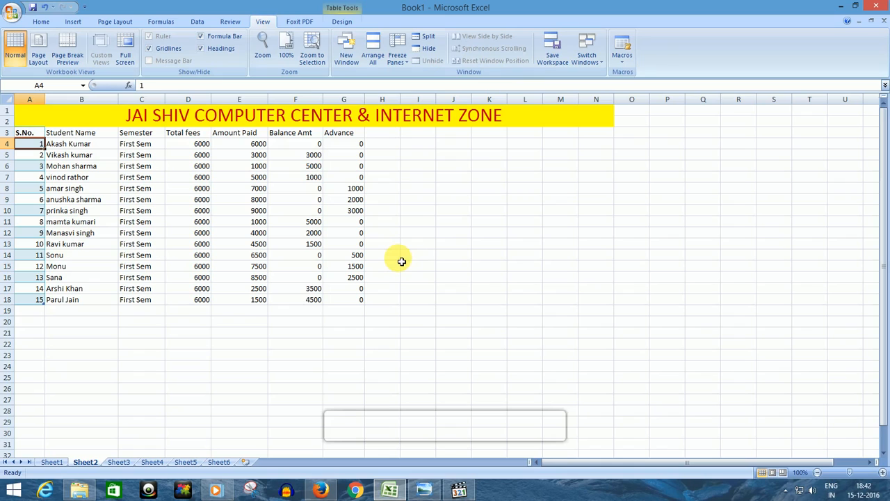